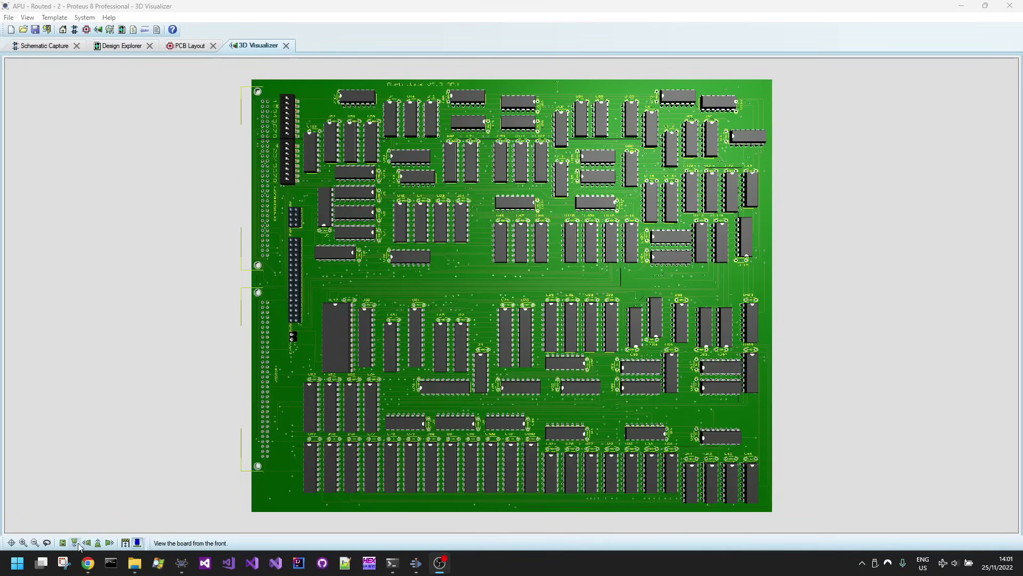
{"action": "left_click", "coordinate": [46, 543]}
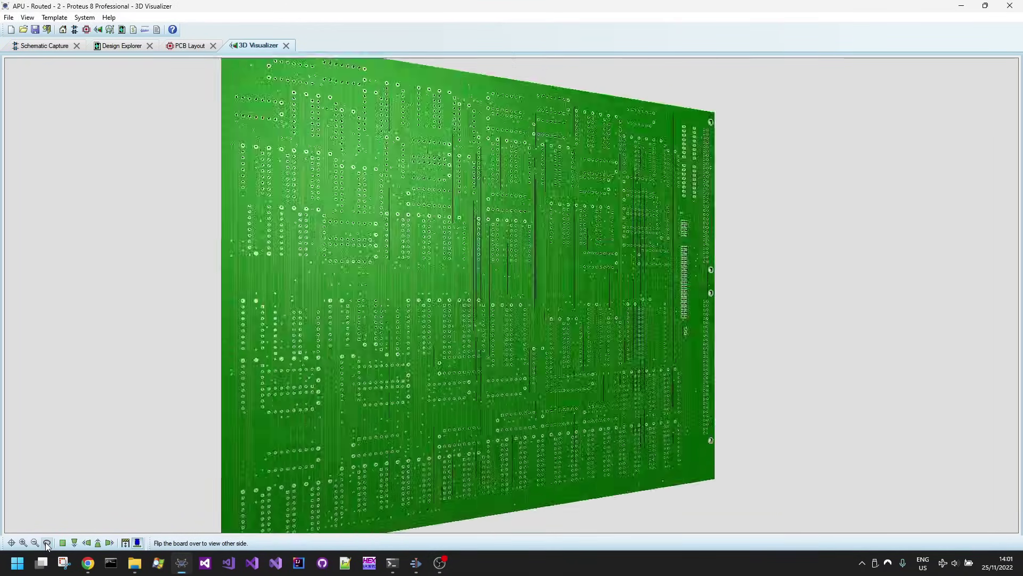
{"action": "left_click", "coordinate": [45, 542]}
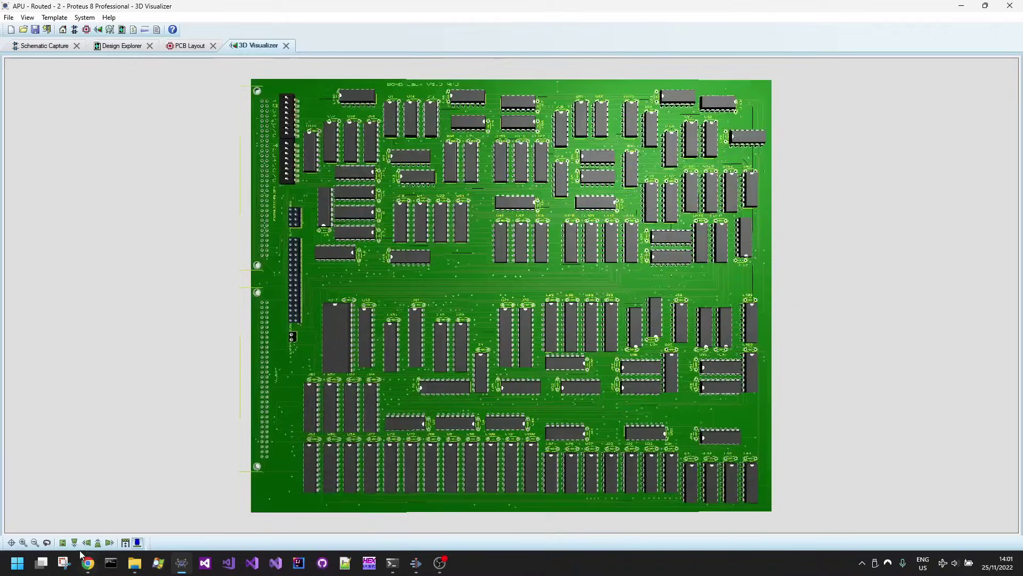
{"action": "left_click", "coordinate": [75, 543]}
{"action": "left_click", "coordinate": [98, 543]}
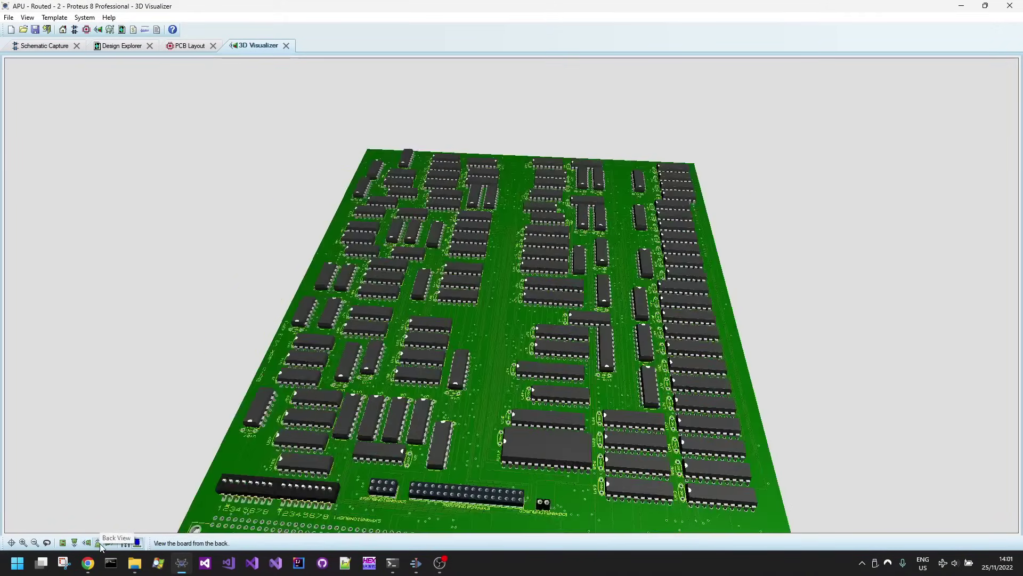
{"action": "left_click", "coordinate": [108, 543]}
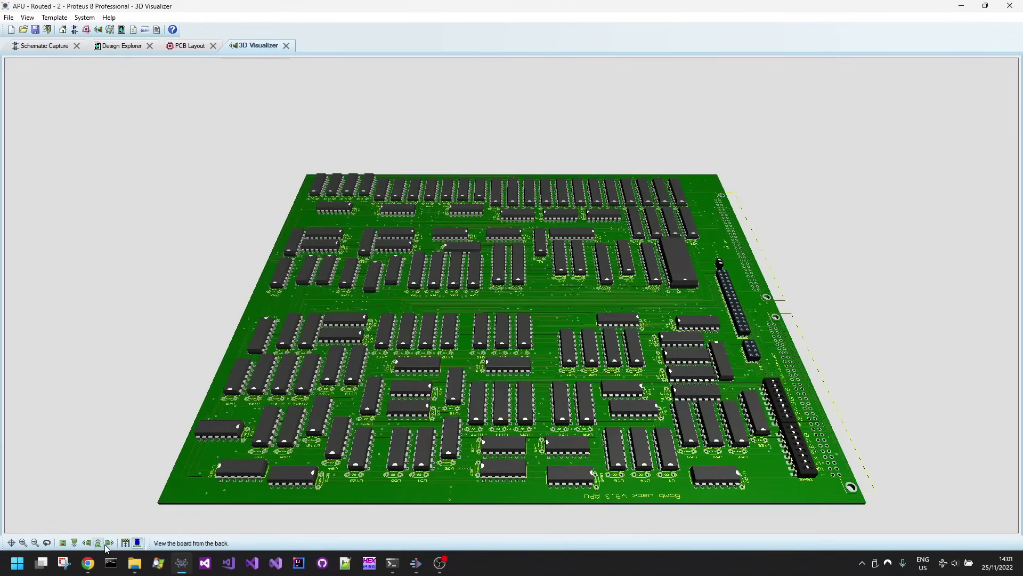
{"action": "left_click", "coordinate": [110, 543]}
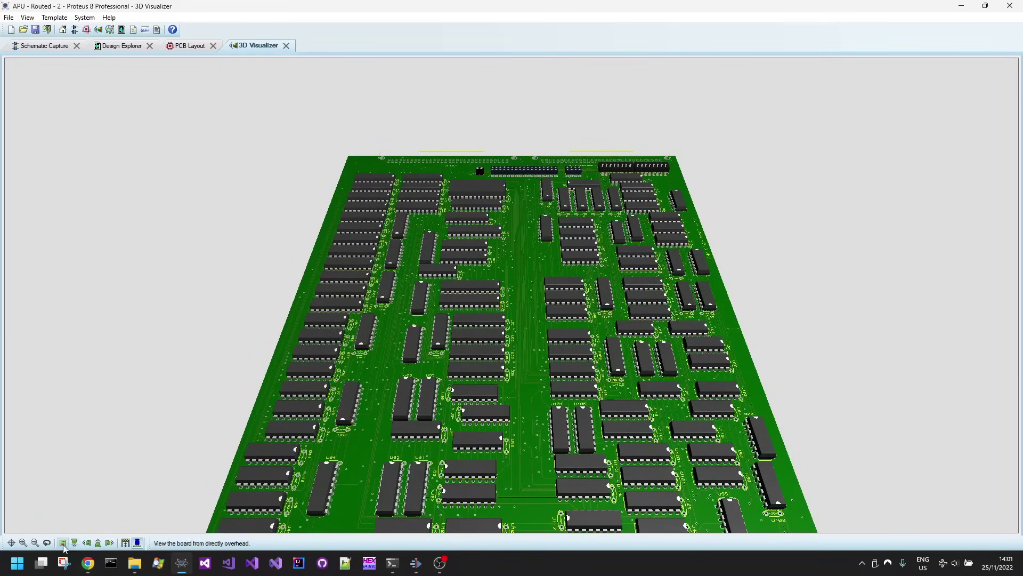
{"action": "left_click", "coordinate": [63, 543]}
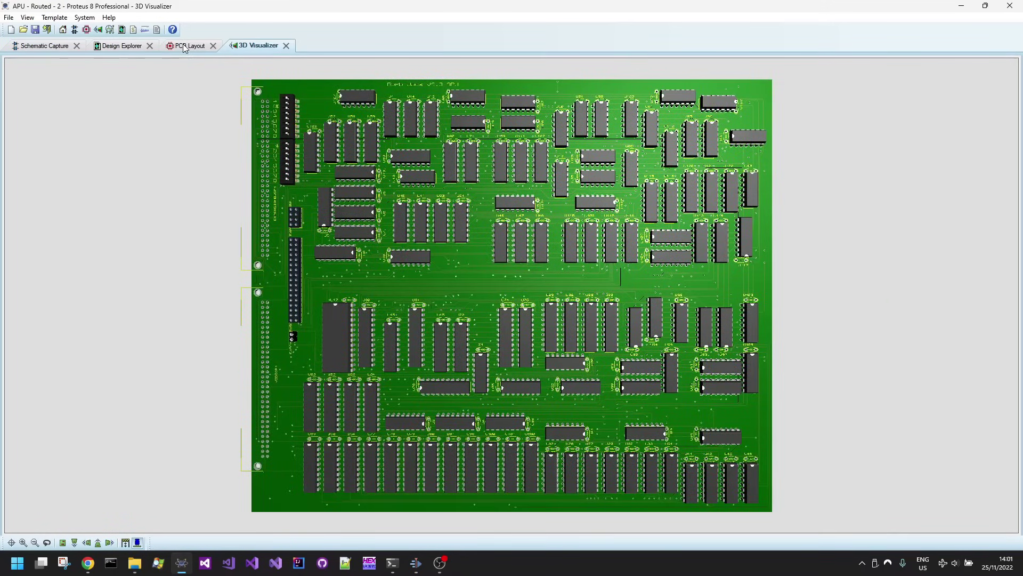
Step: View the board's PCB layout, then return to the circuit schematic
{"action": "left_click", "coordinate": [186, 45]}
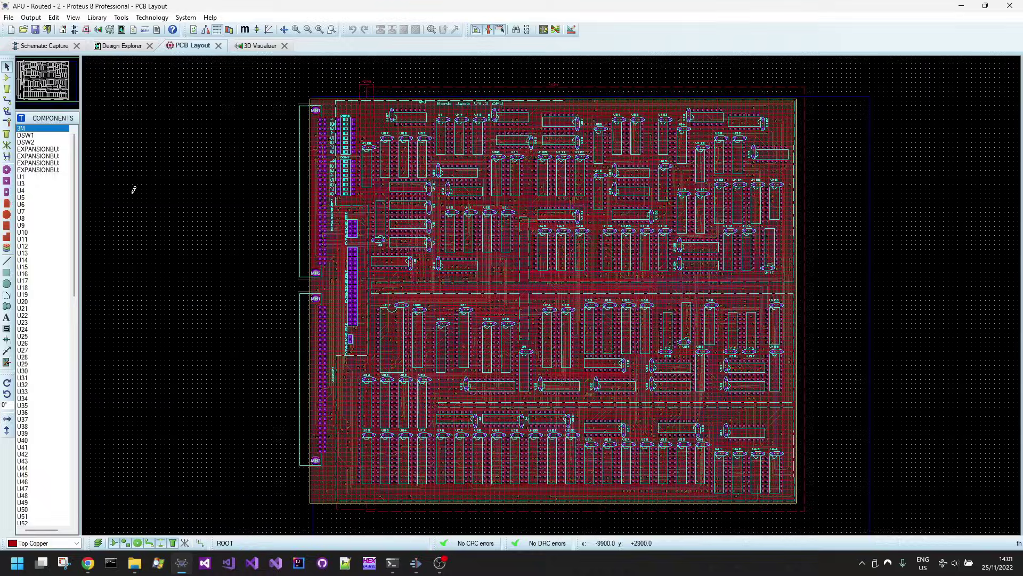
{"action": "left_click", "coordinate": [45, 46]}
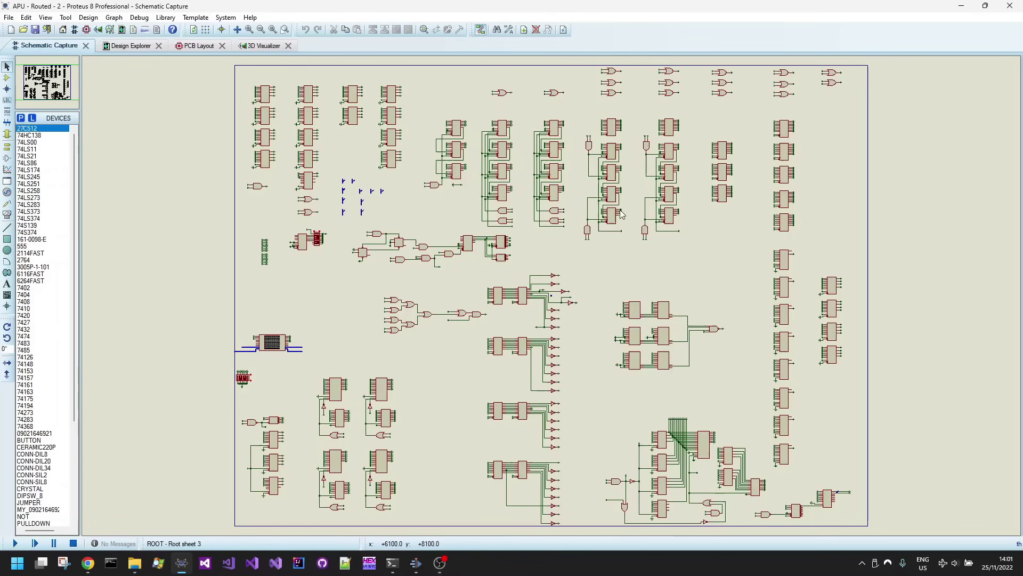
{"action": "scroll", "coordinate": [627, 183], "scroll_direction": "up", "scroll_amount": 3}
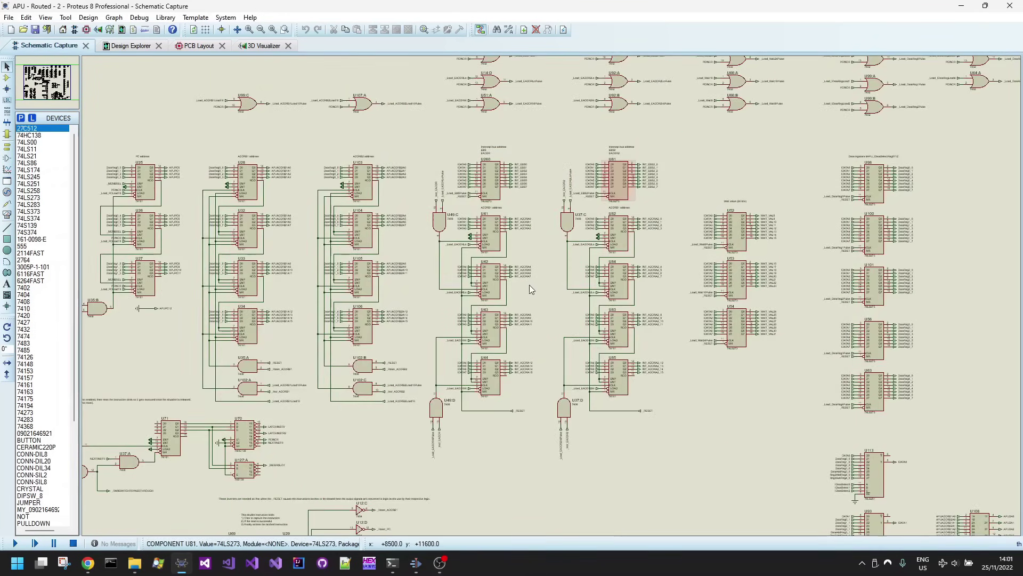
{"action": "scroll", "coordinate": [535, 262], "scroll_direction": "up", "scroll_amount": 2}
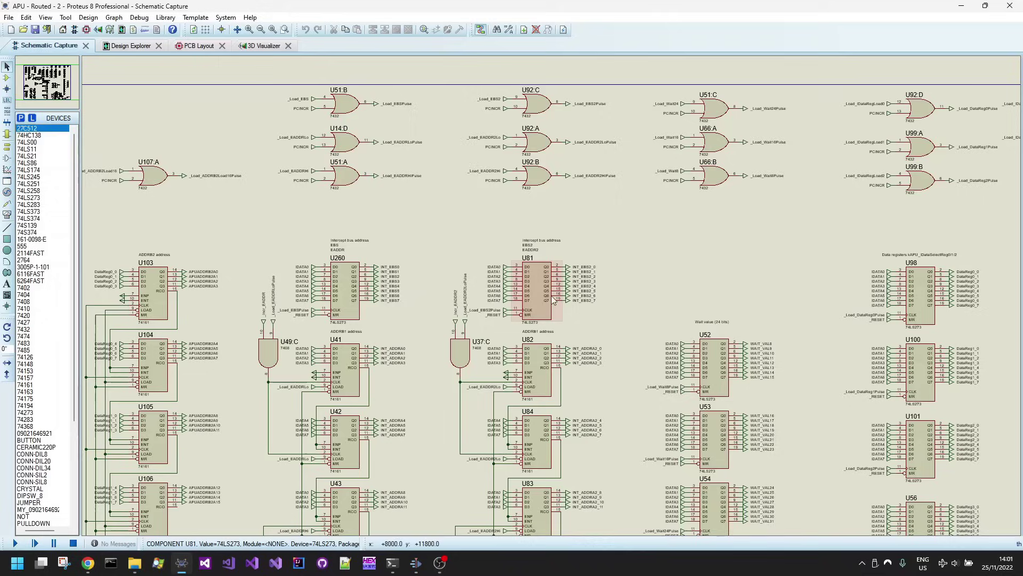
{"action": "scroll", "coordinate": [554, 301], "scroll_direction": "up", "scroll_amount": 3}
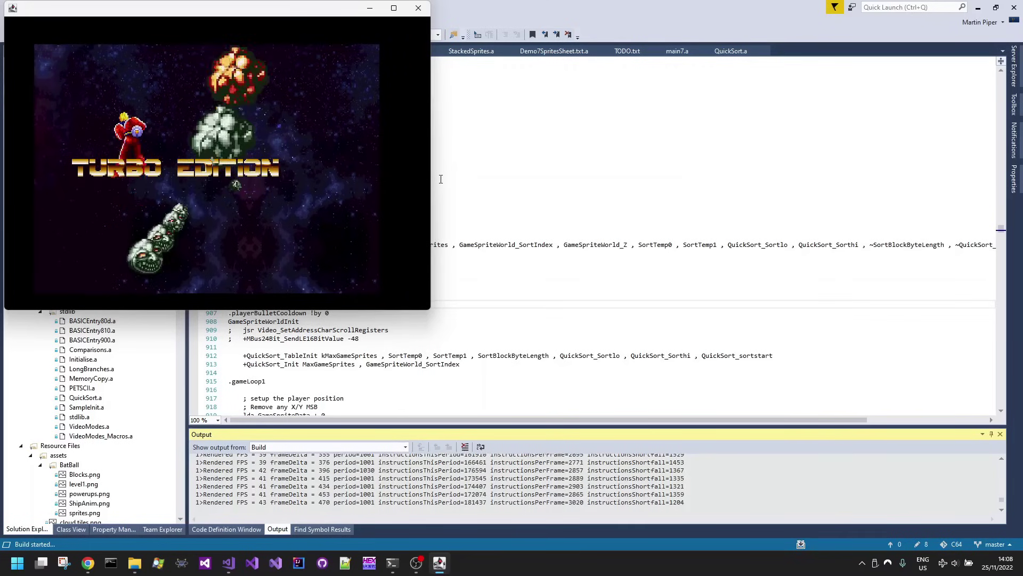
Step: Close the emulator, locate the GameSpriteWorld_Sort call in main9.a, and select the sprite-update code after it
{"action": "left_click", "coordinate": [418, 8]}
{"action": "double_click", "coordinate": [264, 236]}
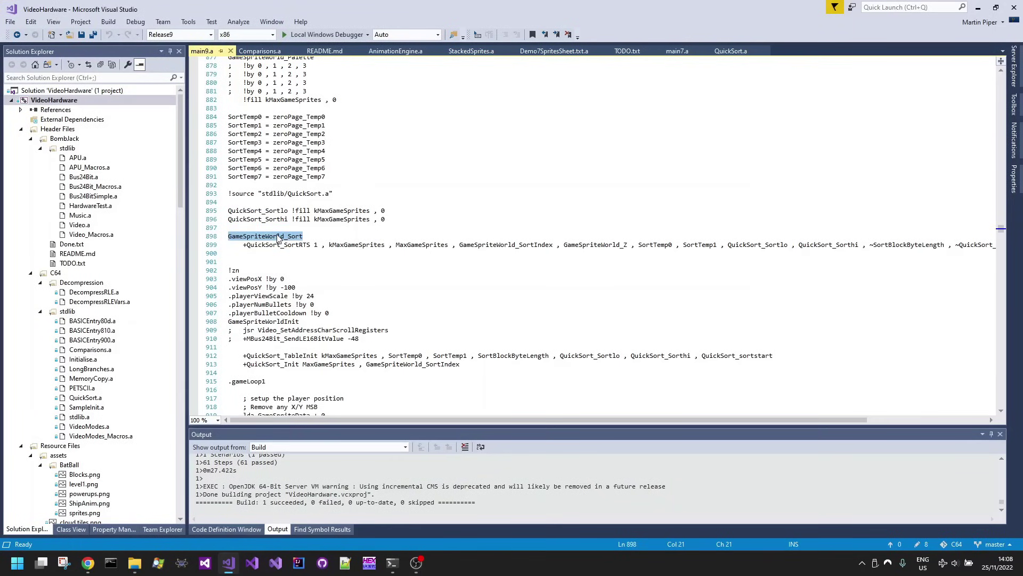
{"action": "key", "text": "ctrl+f"}
{"action": "key", "text": "Return"}
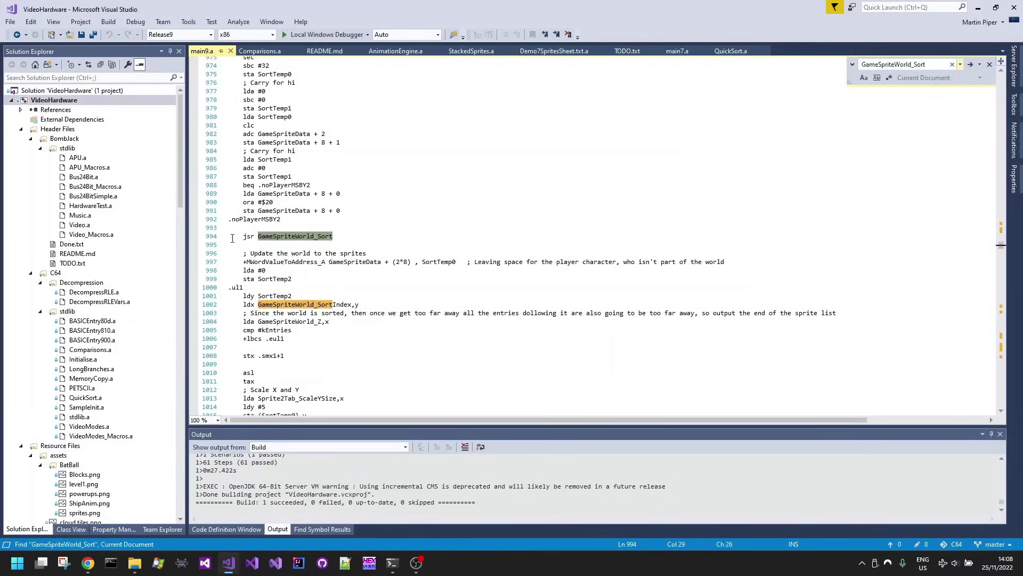
{"action": "left_click_drag", "start_coordinate": [231, 237], "coordinate": [371, 330]}
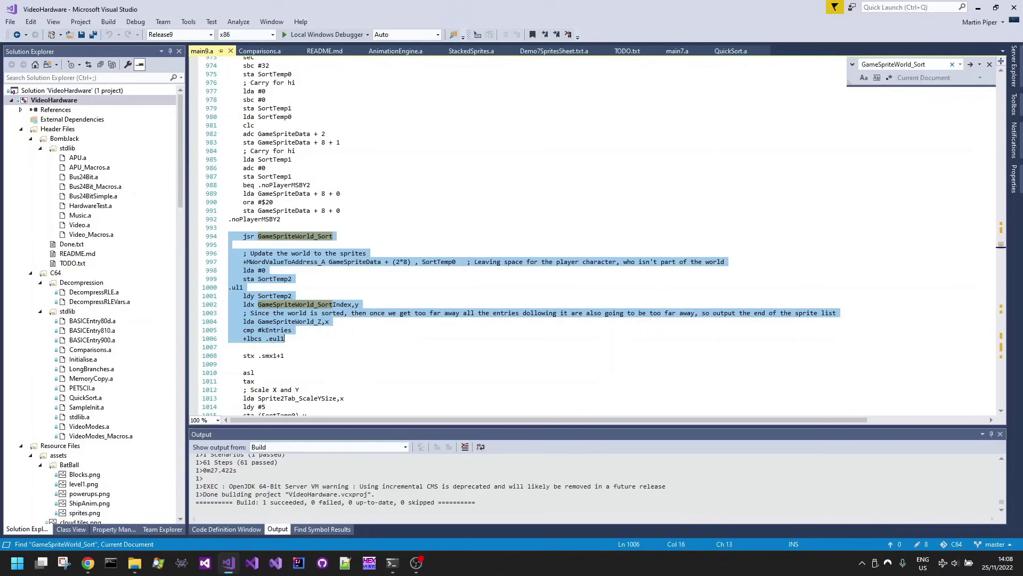